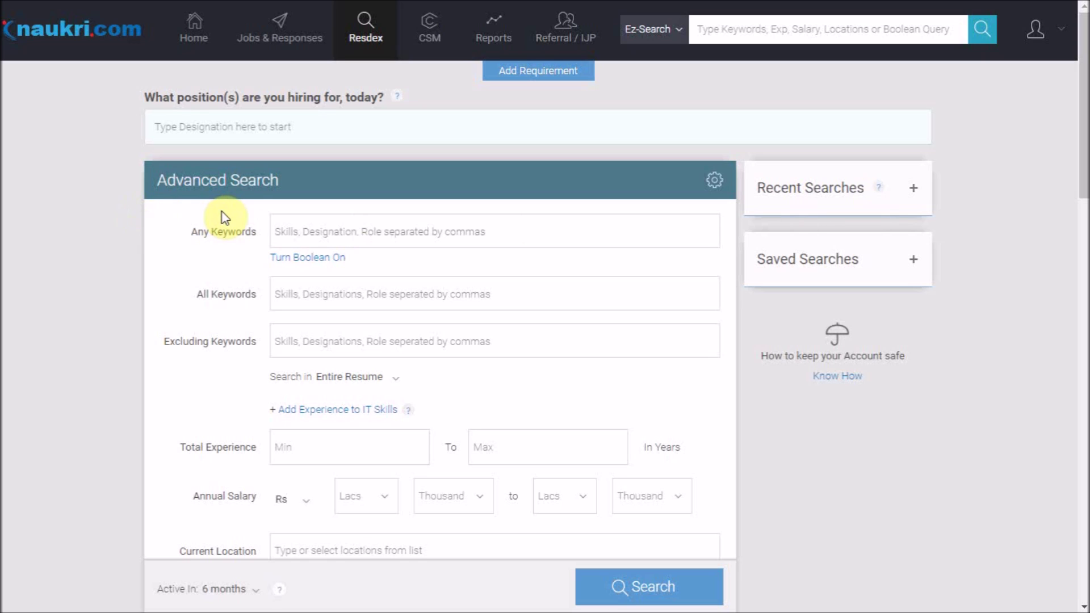
# - Run the candidate search with the current filters
pyautogui.scroll(-7, 149, 233)
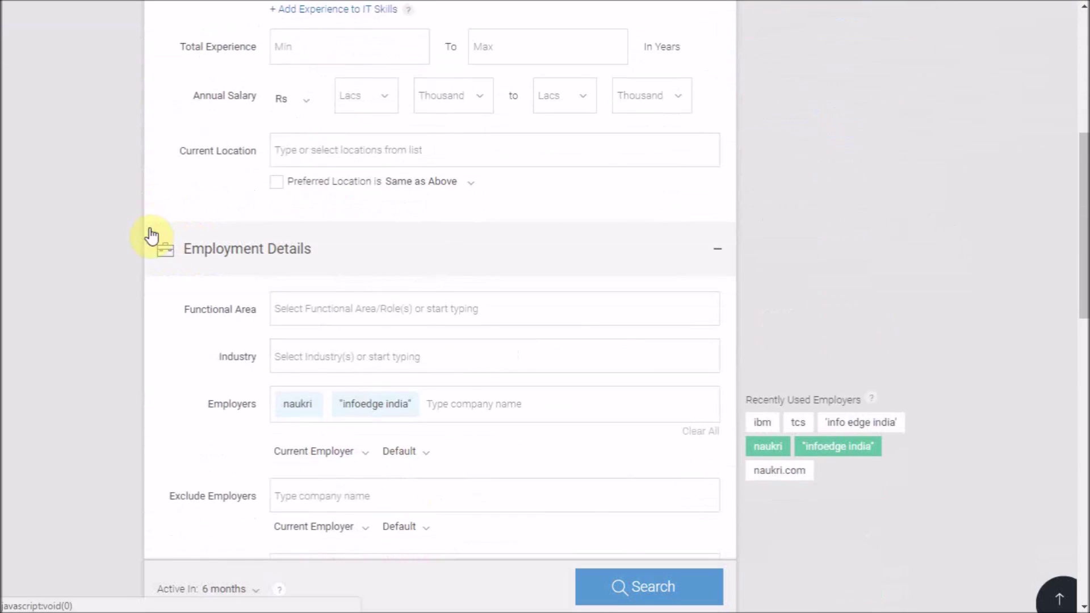
pyautogui.scroll(-10, 150, 236)
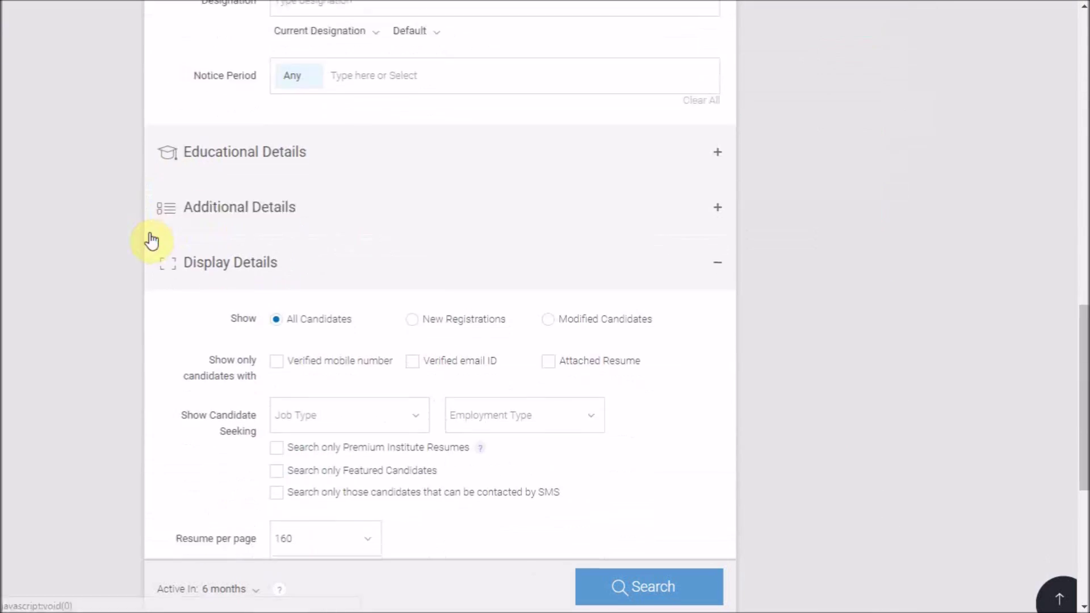
pyautogui.scroll(-4, 151, 238)
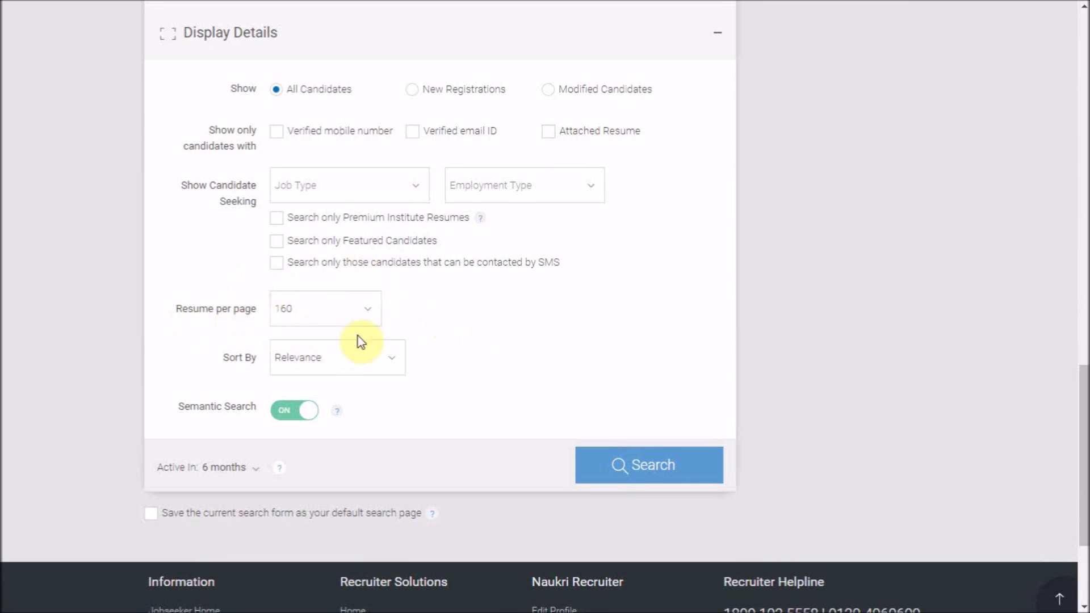
pyautogui.click(668, 481)
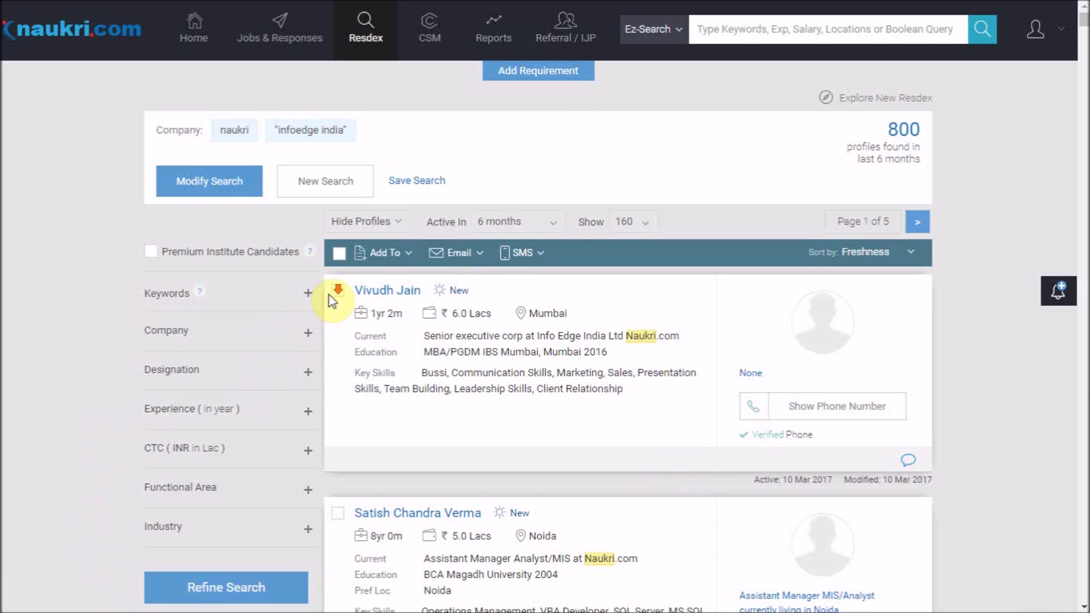
# - Select all 160 candidates on the results page and start a Send Email message to them
pyautogui.scroll(-2, 328, 427)
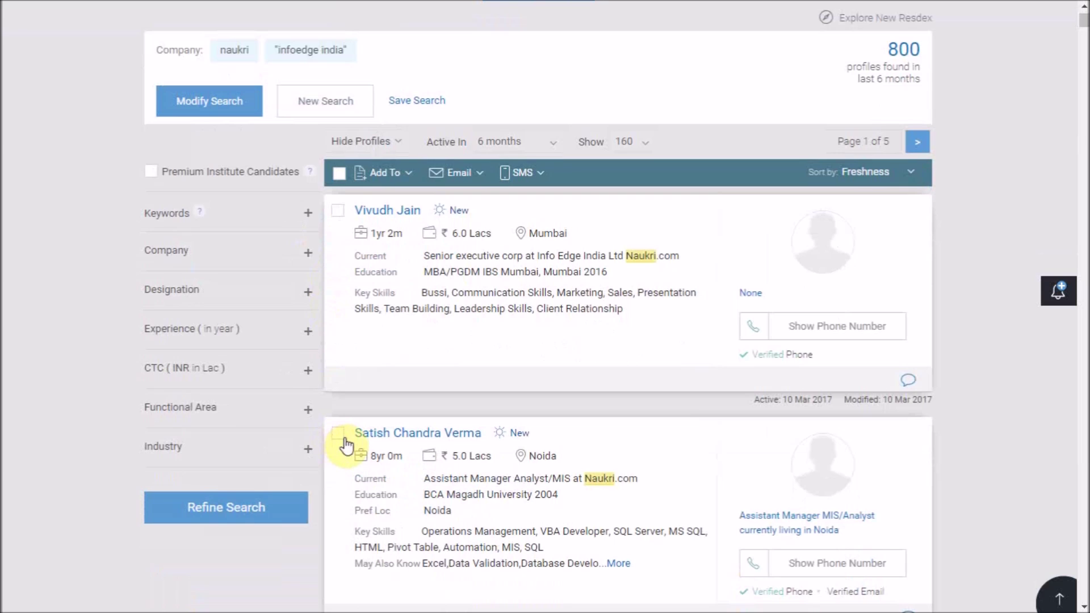
pyautogui.scroll(2, 346, 333)
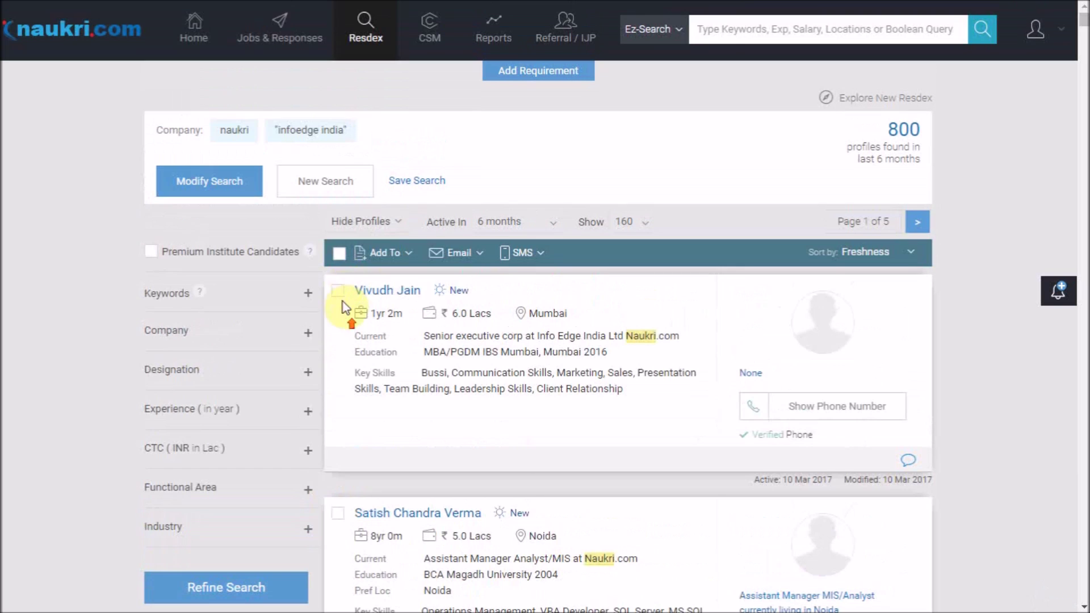
pyautogui.click(339, 257)
pyautogui.click(463, 254)
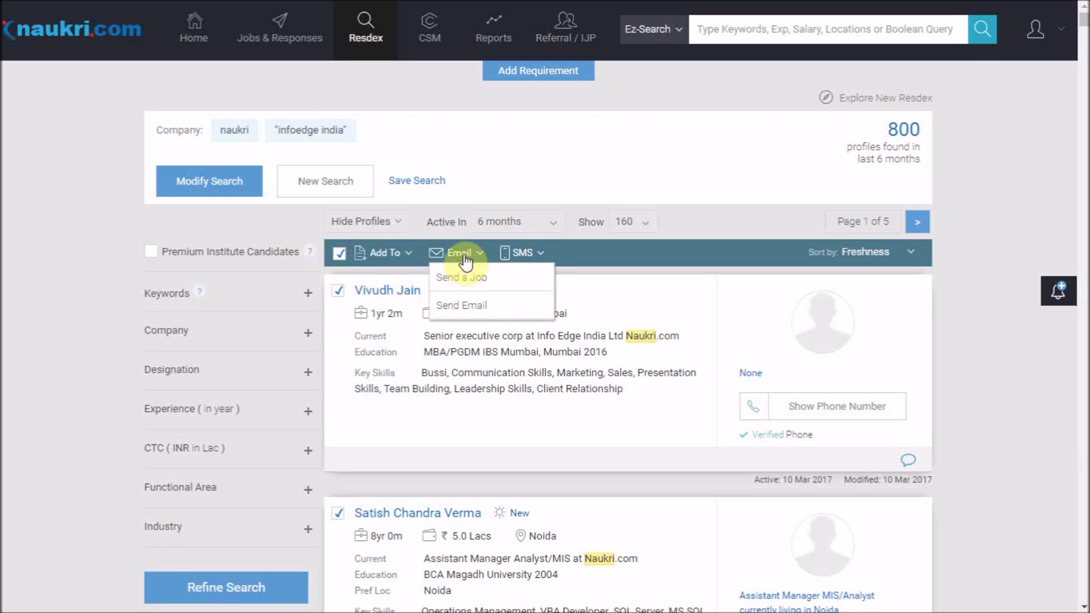
pyautogui.click(463, 307)
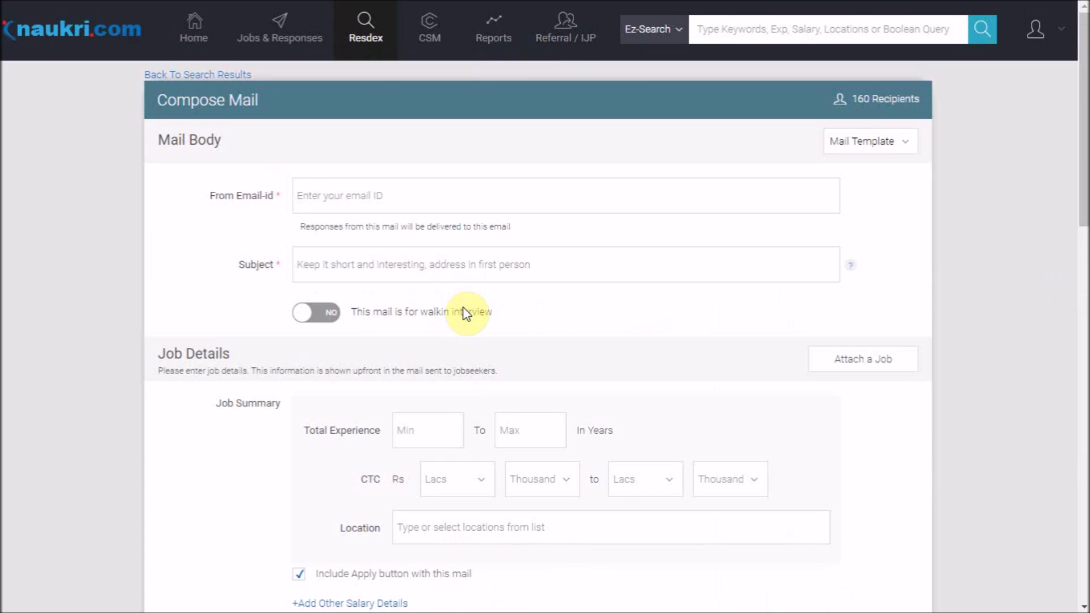
pyautogui.scroll(-4, 253, 222)
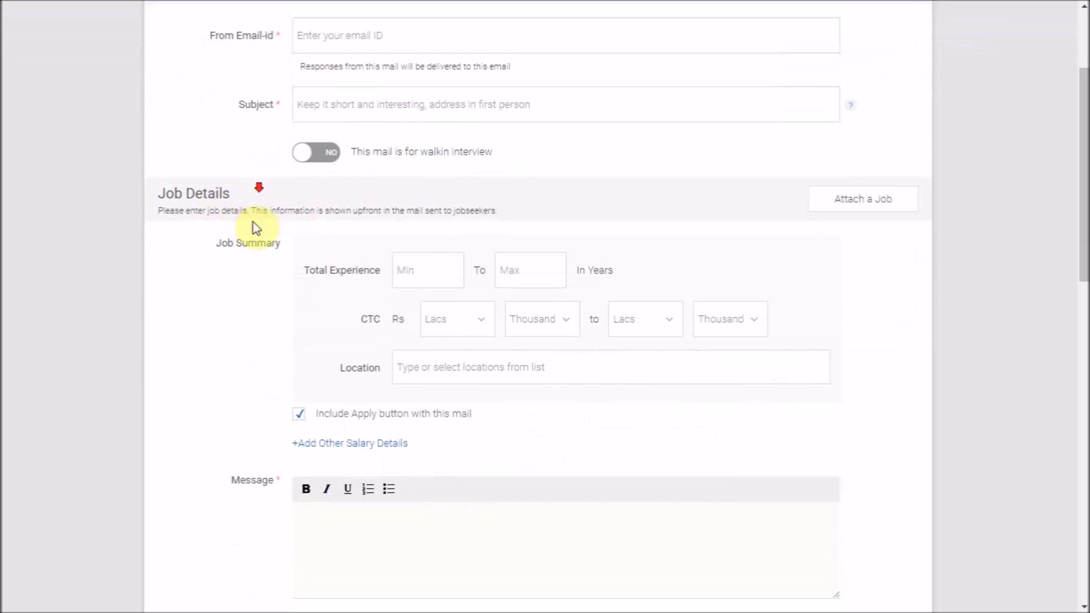
pyautogui.scroll(4, 255, 310)
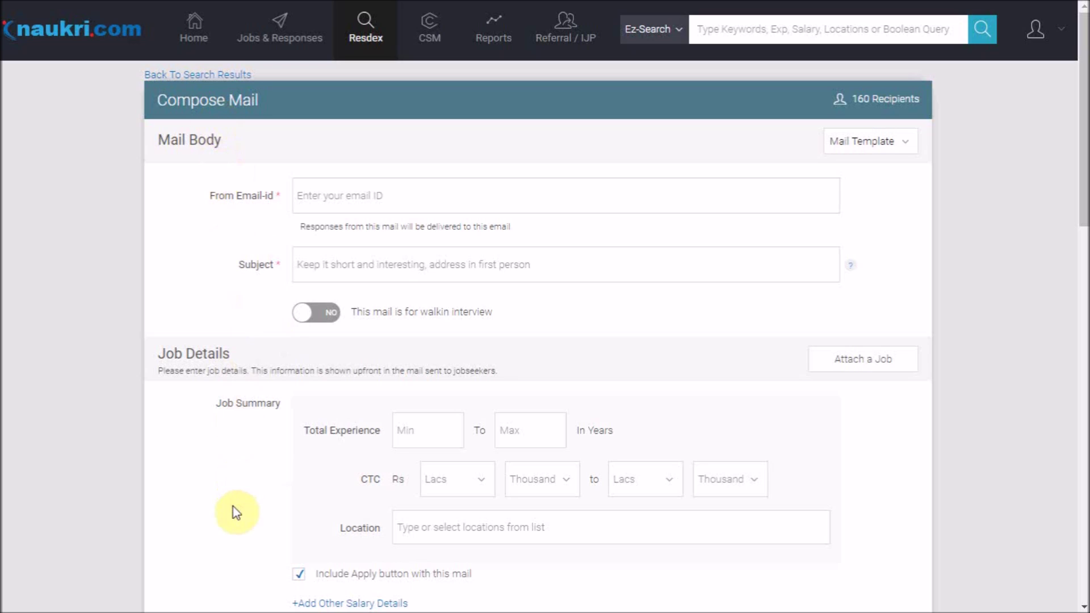
pyautogui.click(885, 146)
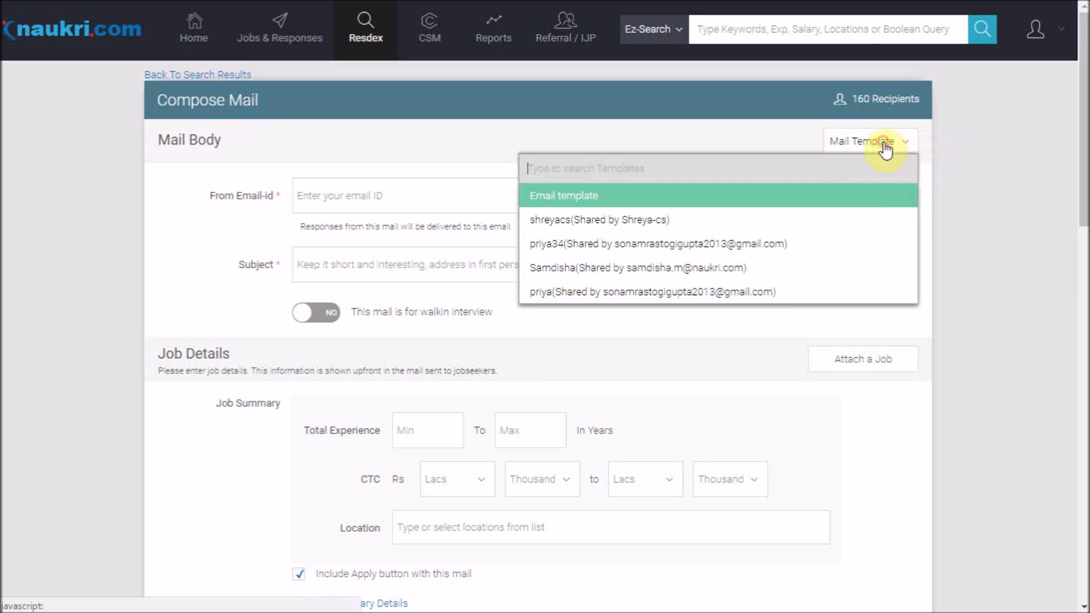
# - Fill the mail from Email template: subject 'Job Opening', 1–3 years, Mumbai location
pyautogui.click(628, 195)
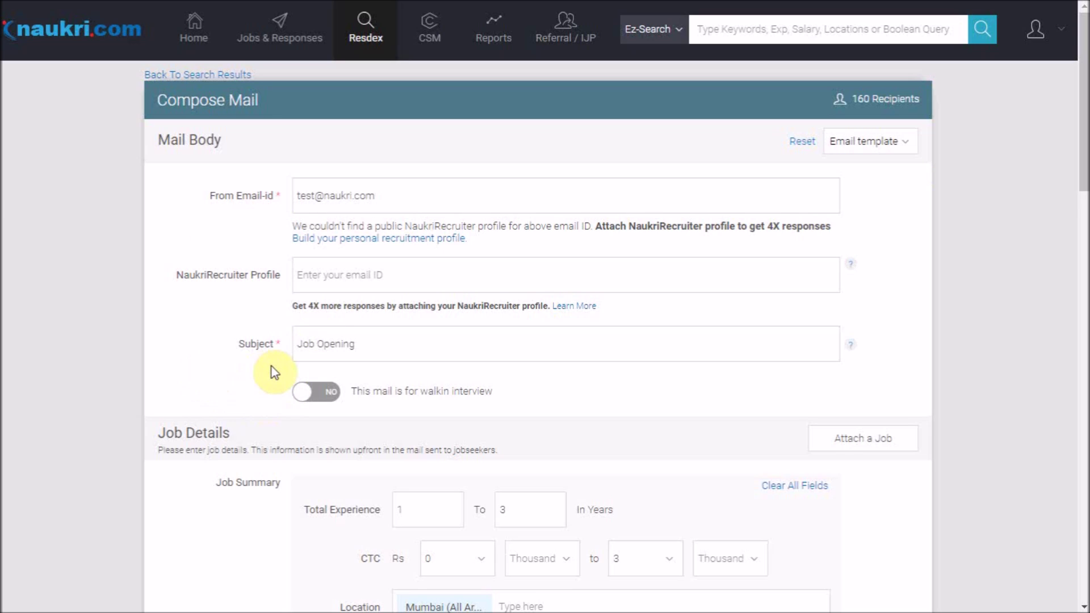
pyautogui.scroll(-8, 272, 353)
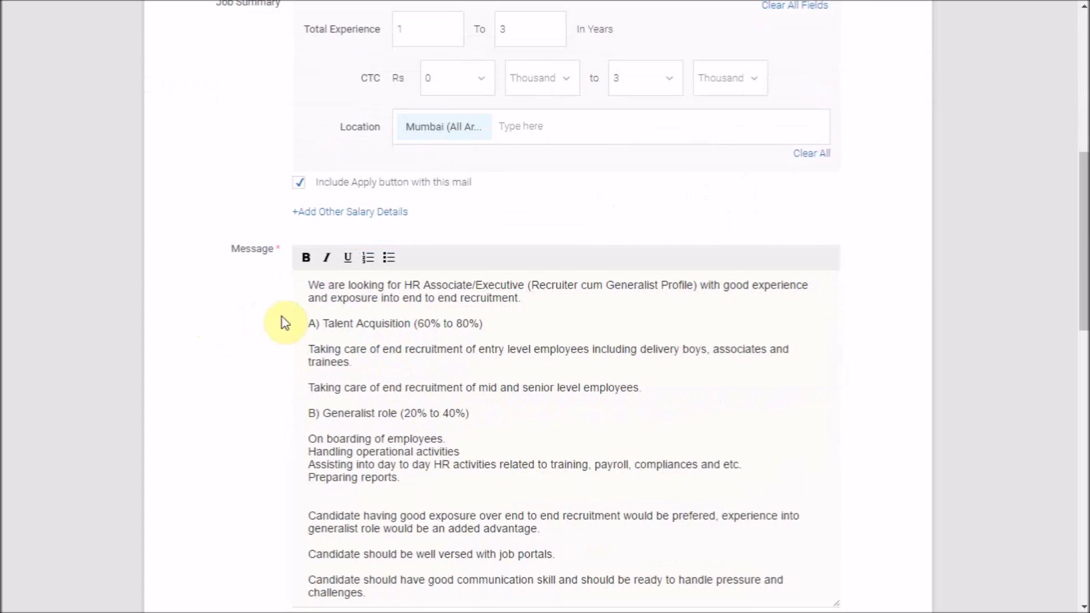
pyautogui.click(398, 343)
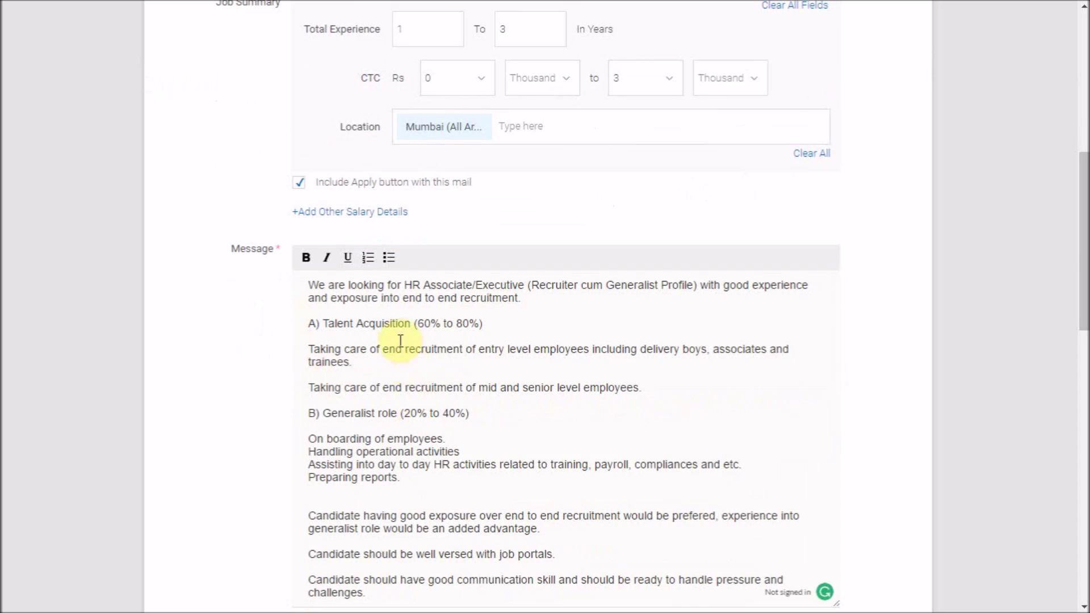
# - Make the Talent Acquisition lines of the message bold and review the mail
pyautogui.click(274, 285)
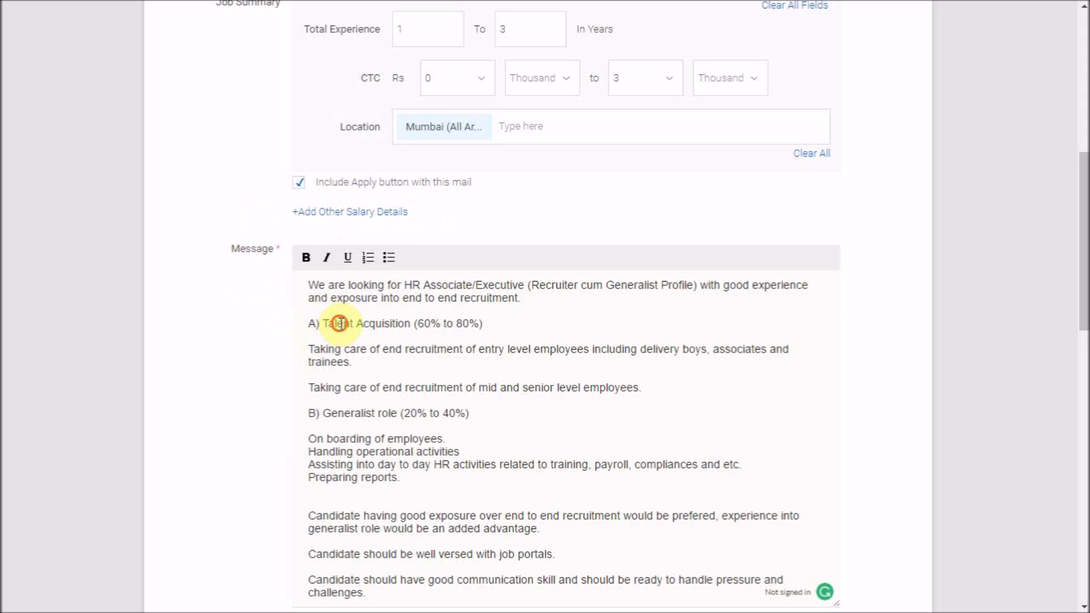
pyautogui.moveTo(337, 323); pyautogui.dragTo(358, 366)
pyautogui.click(308, 262)
pyautogui.scroll(-3, 236, 308)
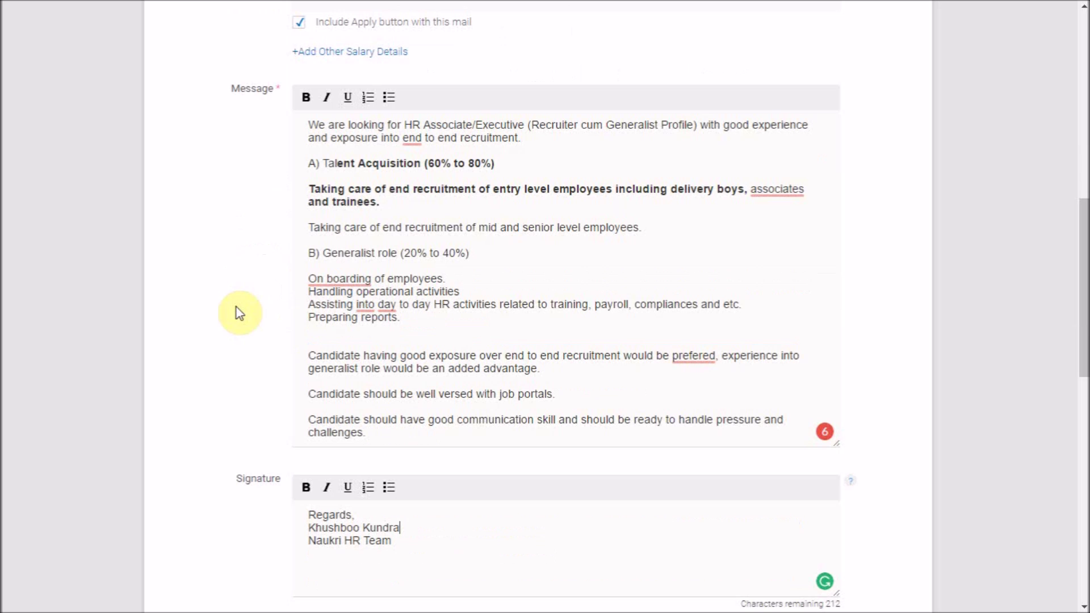
pyautogui.scroll(-2, 236, 308)
pyautogui.scroll(-1, 236, 307)
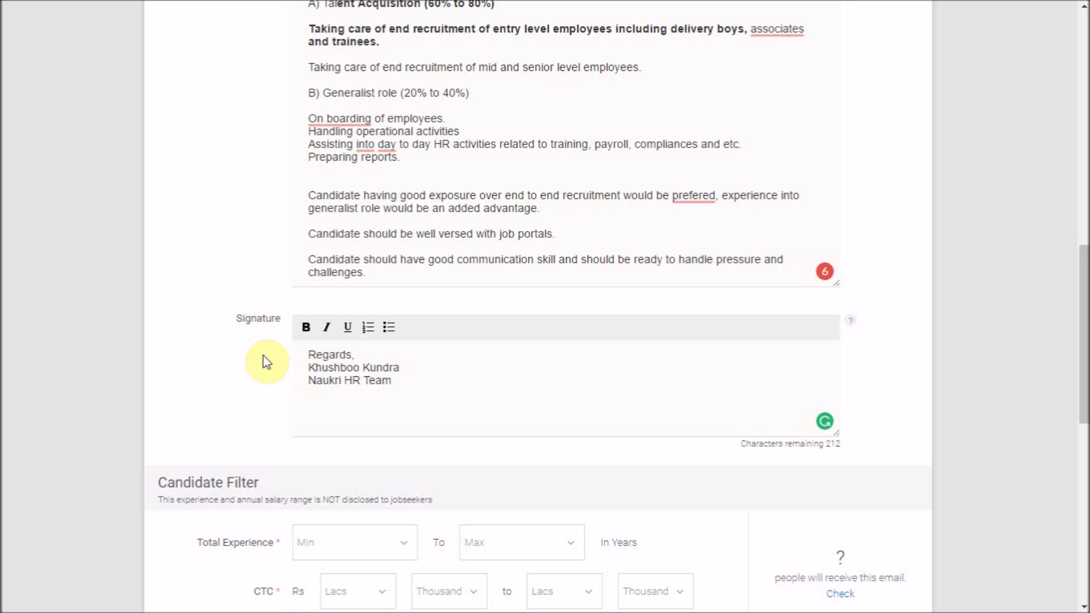
pyautogui.scroll(1, 263, 356)
pyautogui.scroll(8, 264, 356)
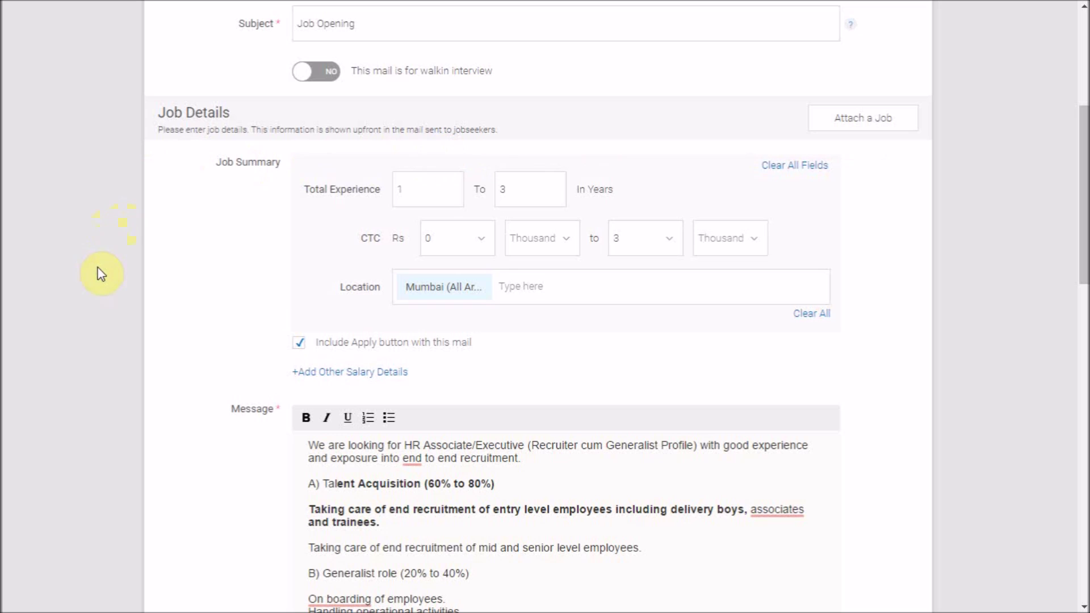
pyautogui.scroll(1, 101, 274)
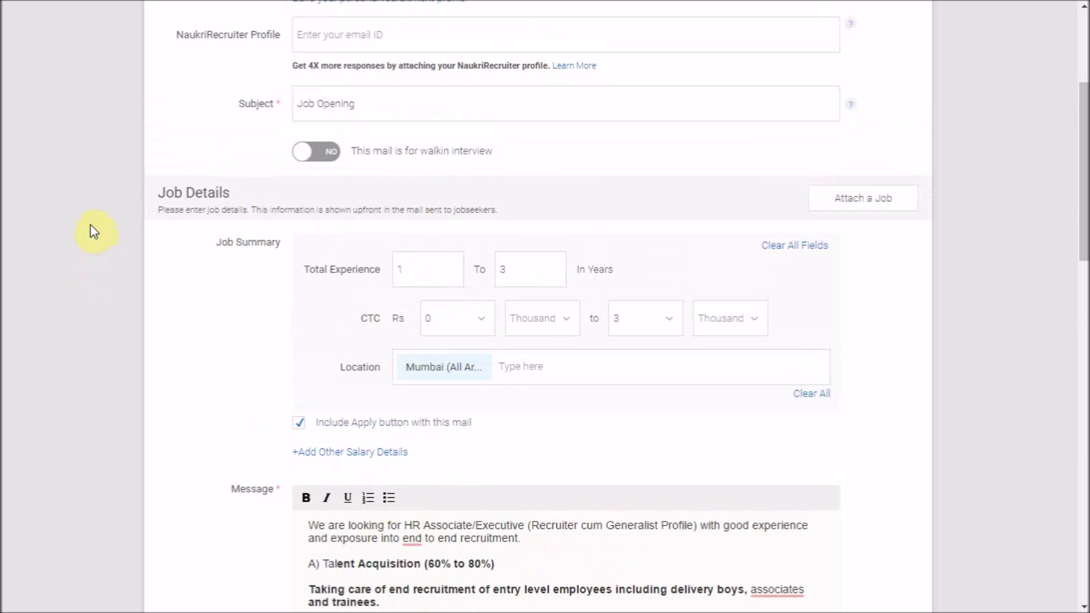
pyautogui.scroll(1, 93, 231)
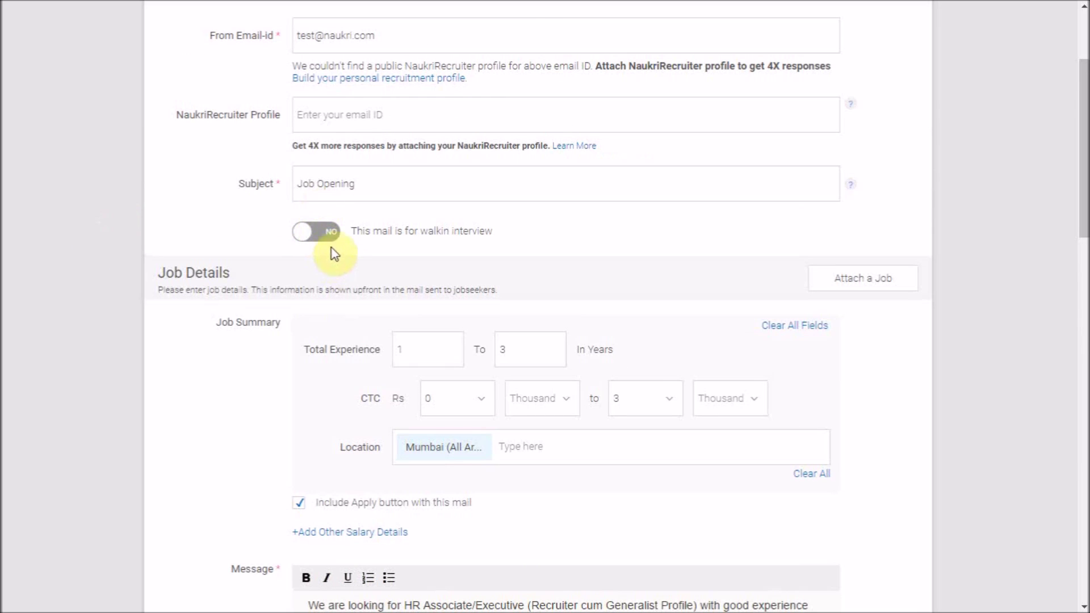
# - Make the mail a 14–15 Mar 2017 walk-in and show venue A-88 Sector 2 on Google Maps
pyautogui.click(334, 233)
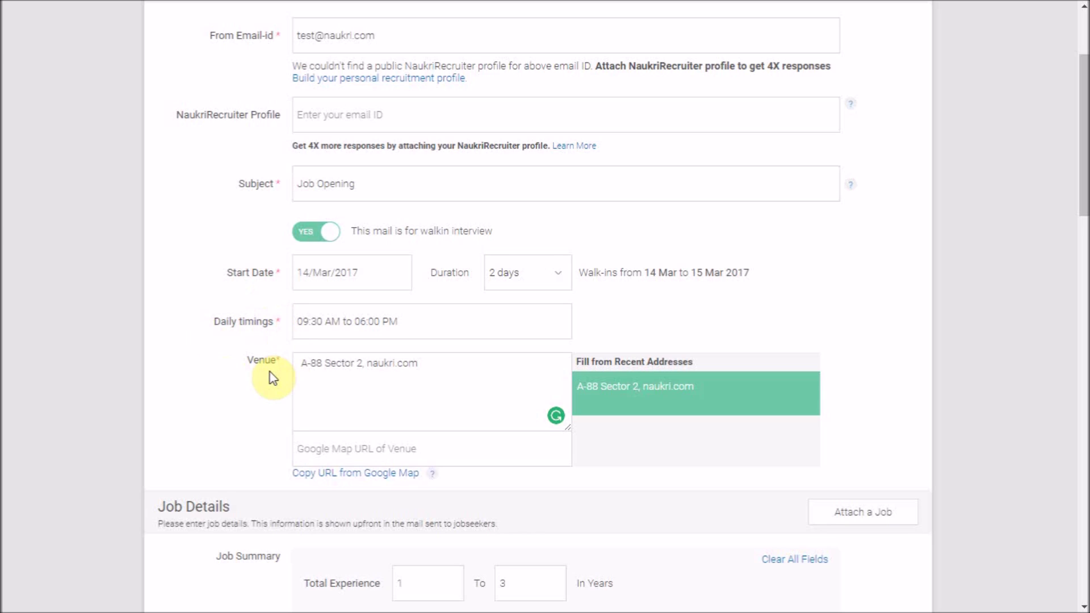
pyautogui.scroll(-2, 270, 372)
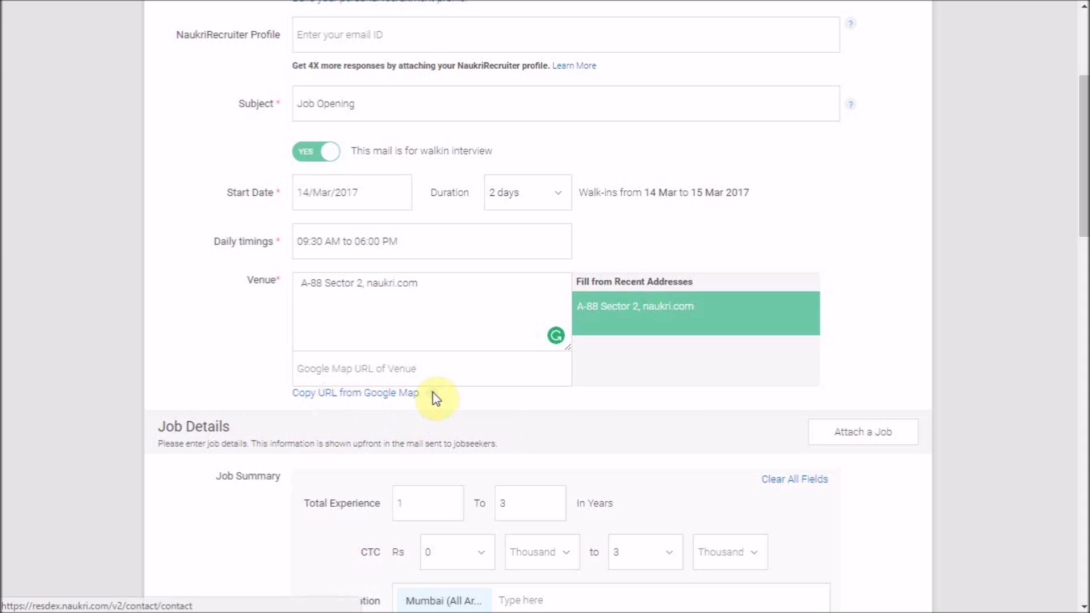
pyautogui.click(379, 396)
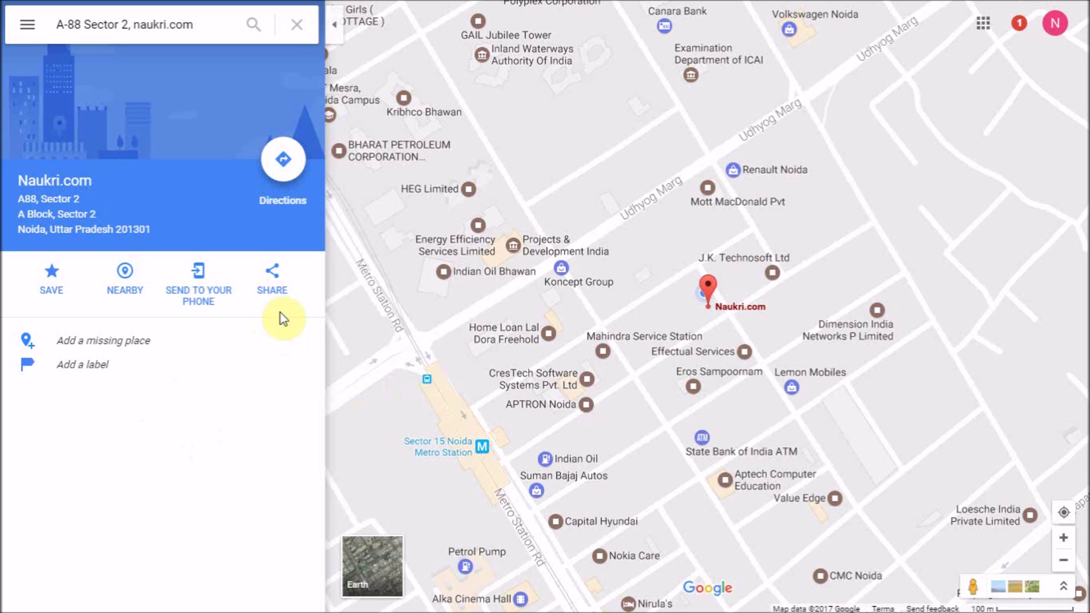
# - Copy the Google Maps share link for the Naukri.com venue and return to the mail form
pyautogui.click(278, 285)
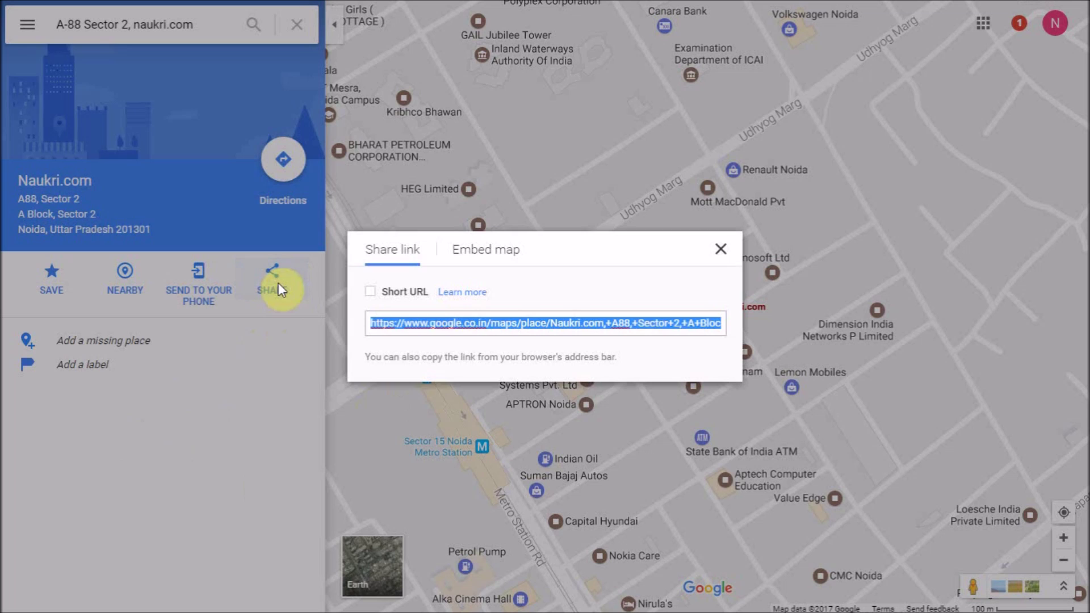
pyautogui.rightClick(428, 327)
pyautogui.click(465, 365)
pyautogui.press('Escape')
pyautogui.hotkey('ctrl', 'Tab')
pyautogui.rightClick(388, 360)
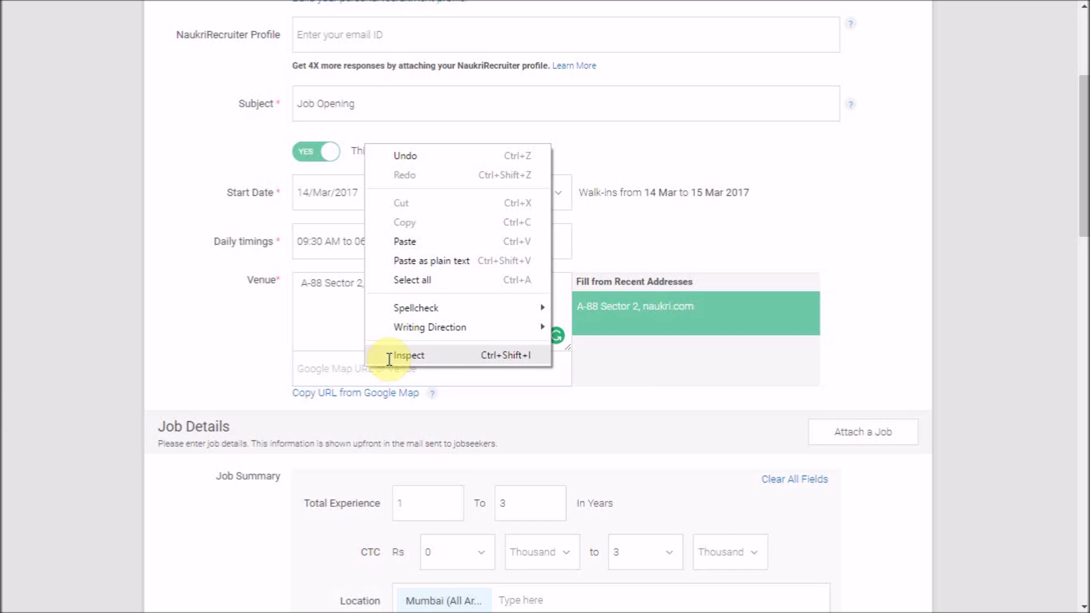
# - Paste the Naukri.com map link into the venue's Google Map URL field
pyautogui.click(427, 241)
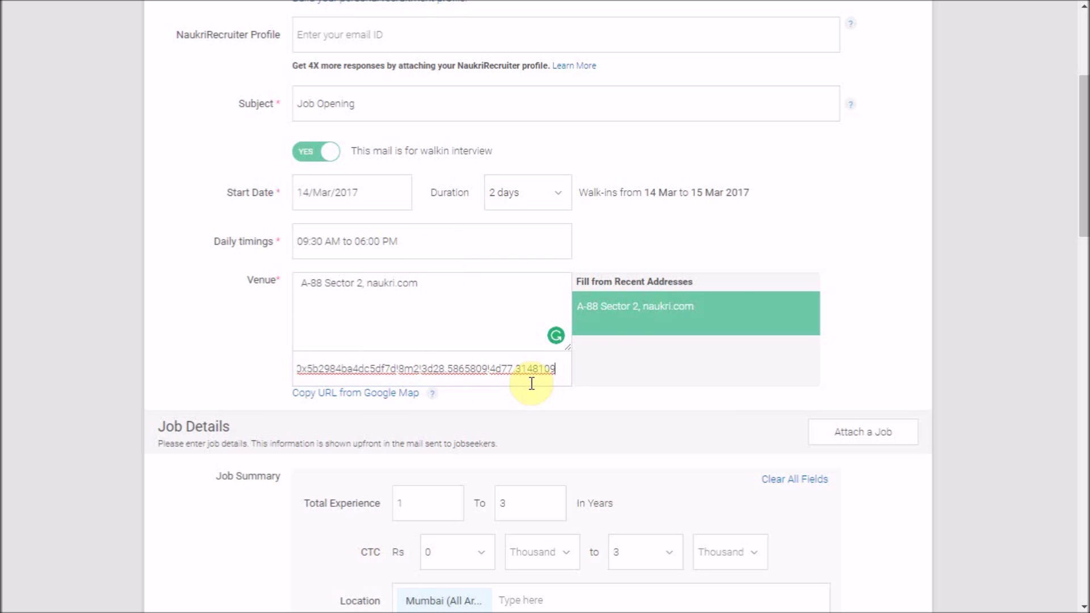
pyautogui.scroll(-3, 744, 292)
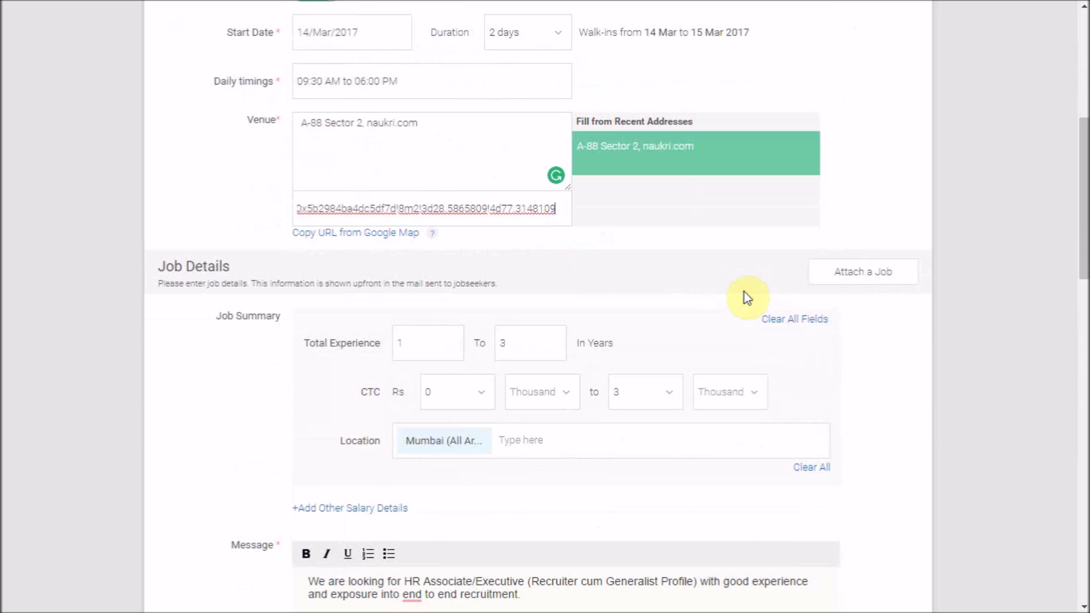
pyautogui.scroll(-1, 747, 297)
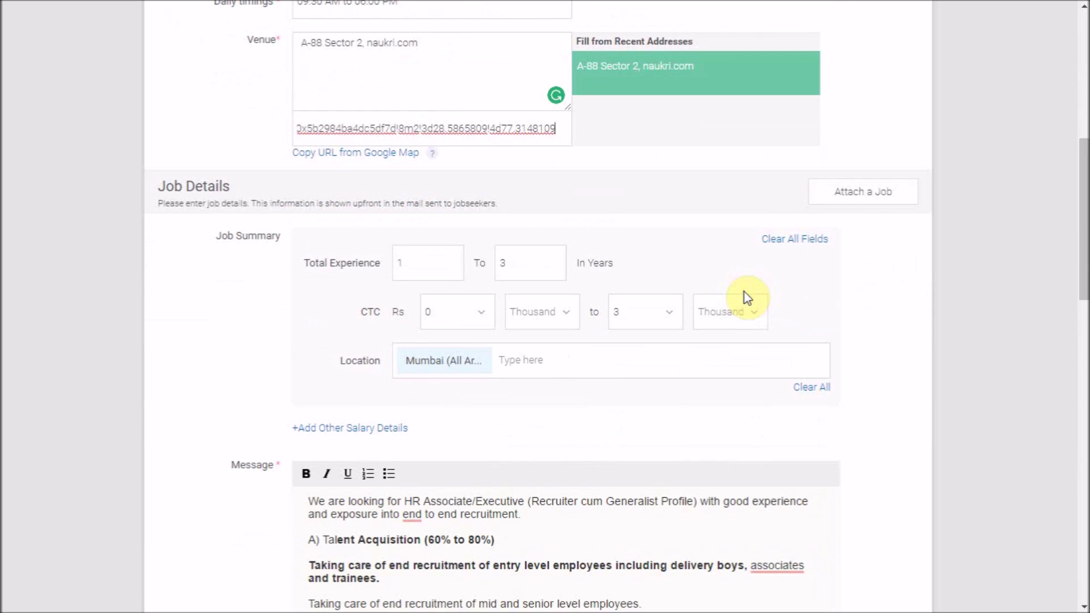
pyautogui.scroll(-2, 747, 297)
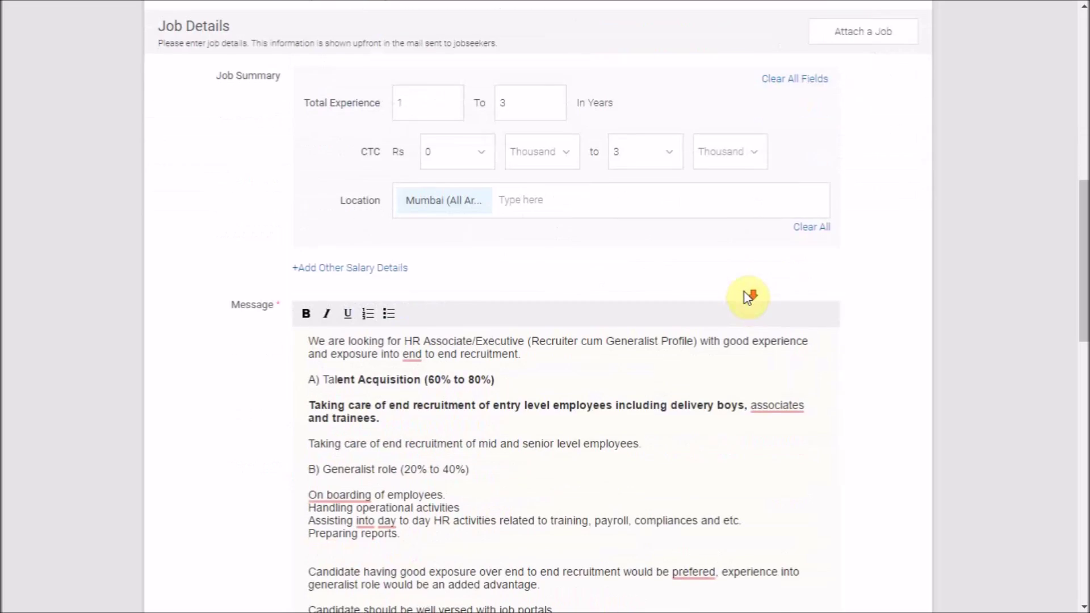
pyautogui.scroll(-1, 745, 291)
pyautogui.scroll(-5, 745, 291)
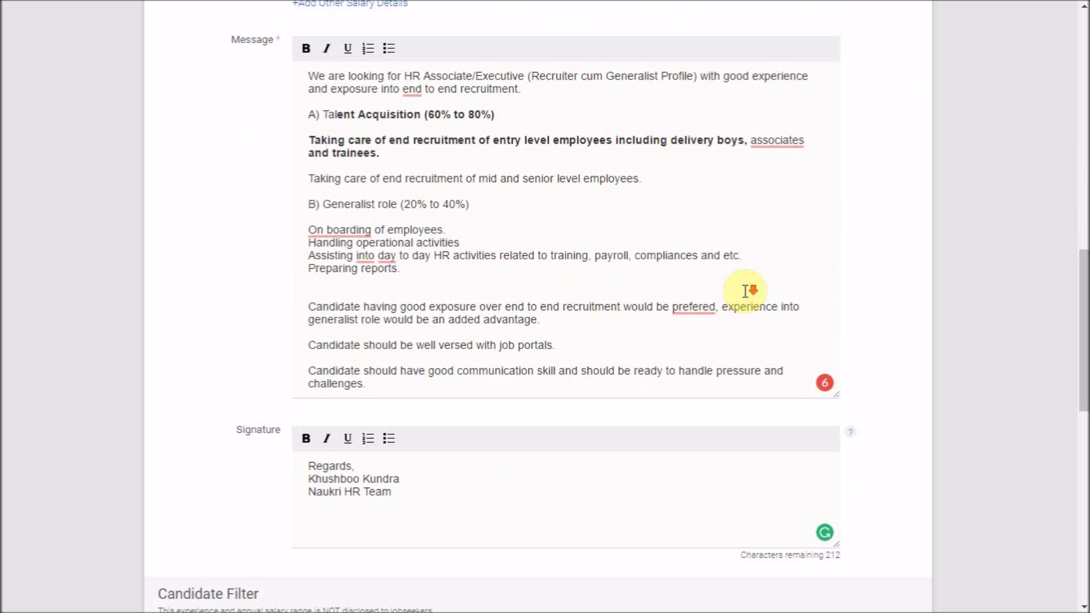
pyautogui.scroll(-2, 745, 291)
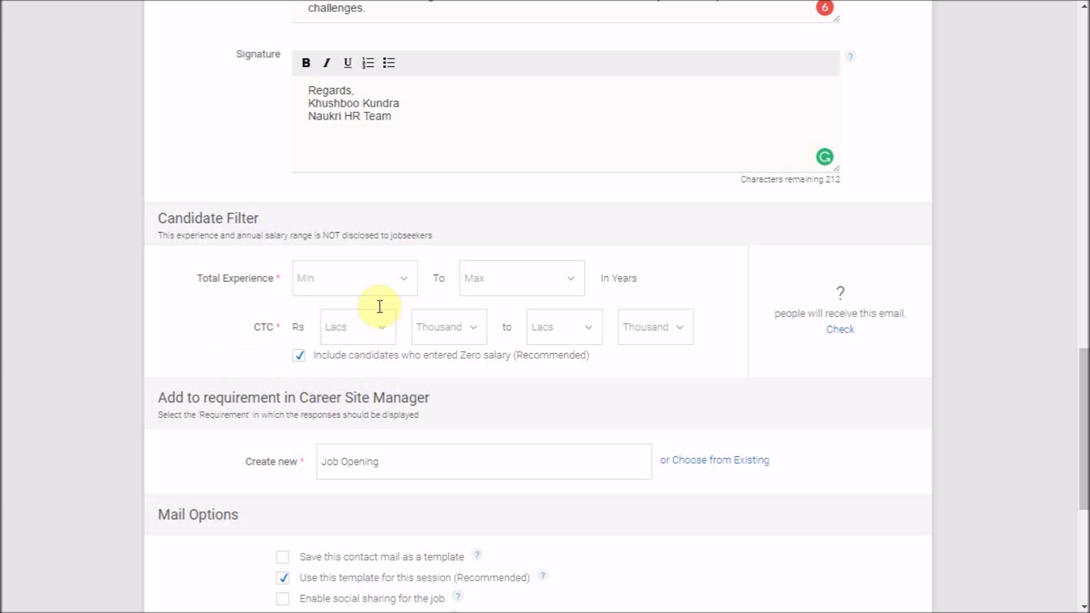
# - Filter recipients to 2–4 years' experience and minimum CTC 2 Lacs; 20 of 160 qualify
pyautogui.click(375, 280)
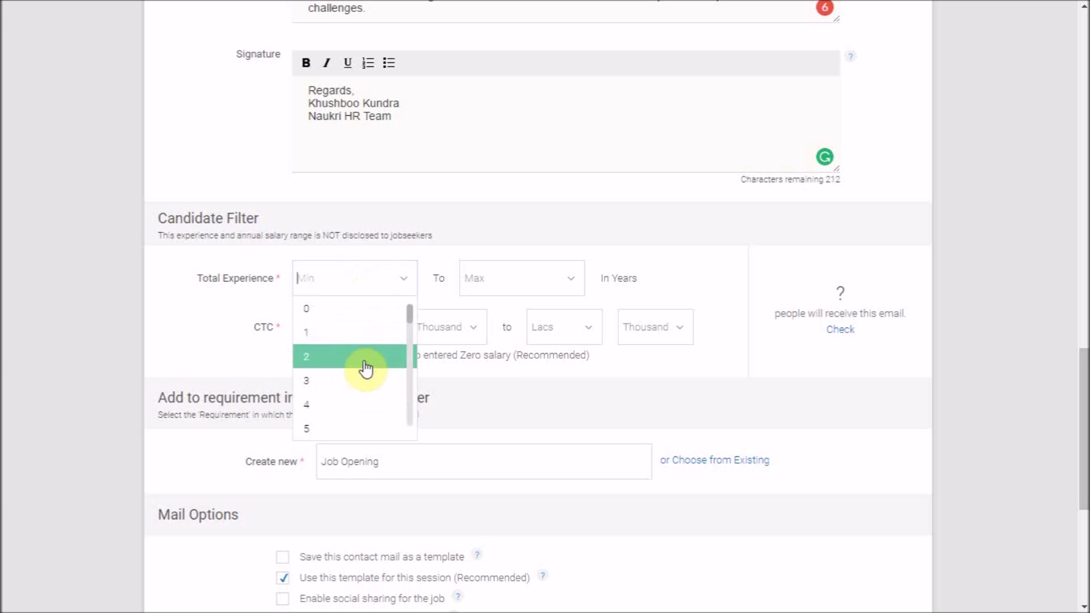
pyautogui.click(363, 361)
pyautogui.click(513, 278)
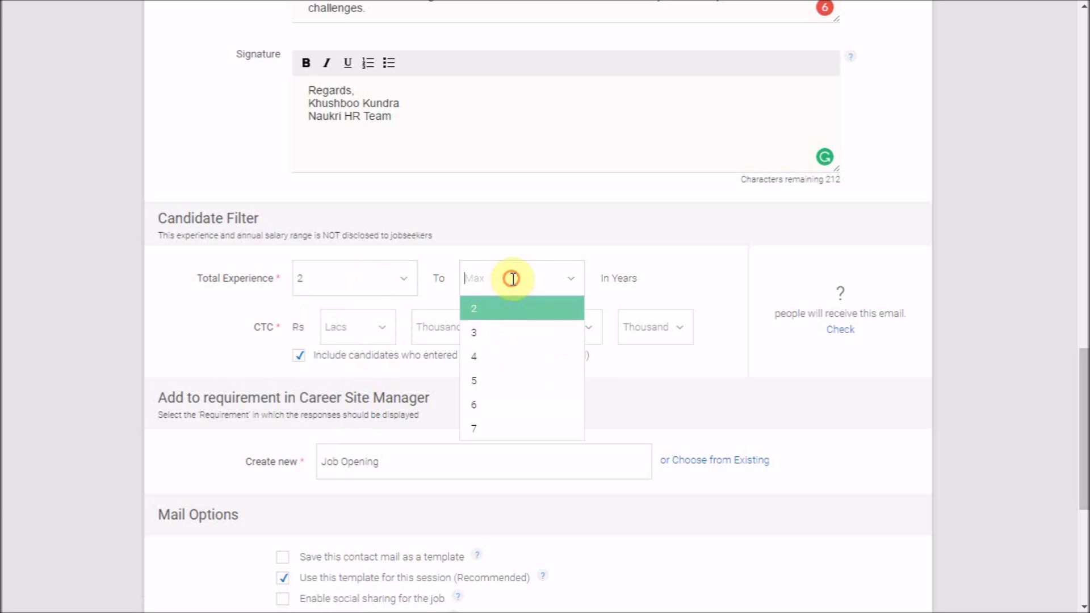
pyautogui.click(493, 364)
pyautogui.click(354, 328)
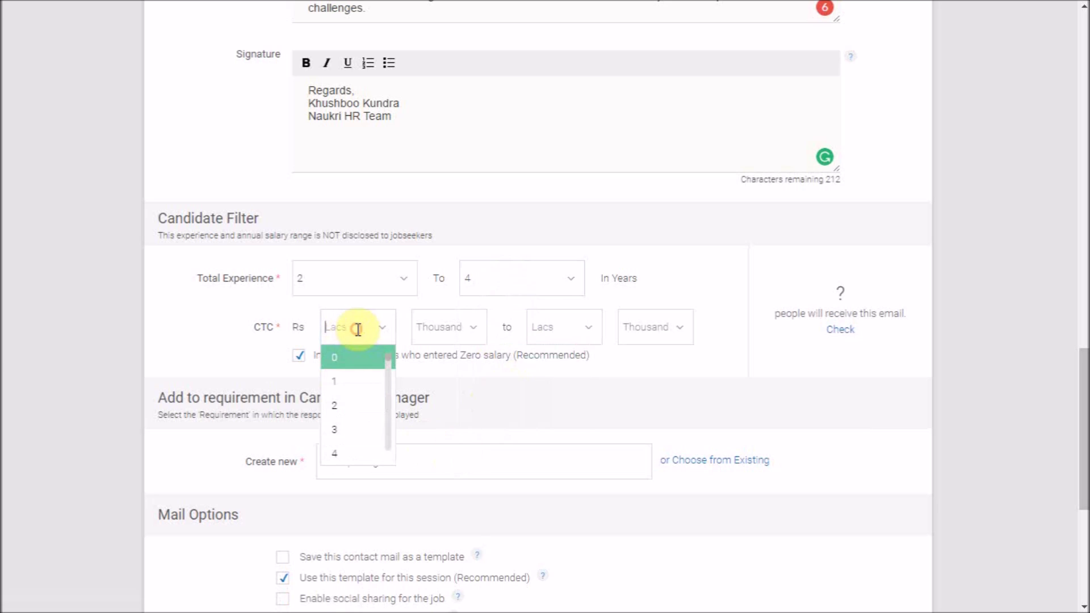
pyautogui.click(353, 407)
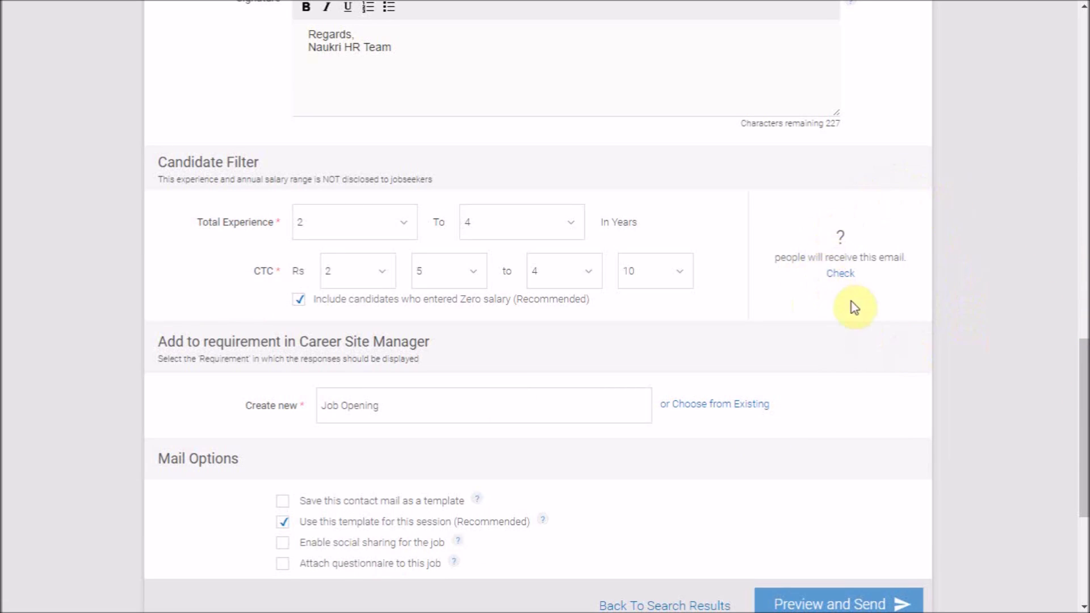
pyautogui.click(845, 279)
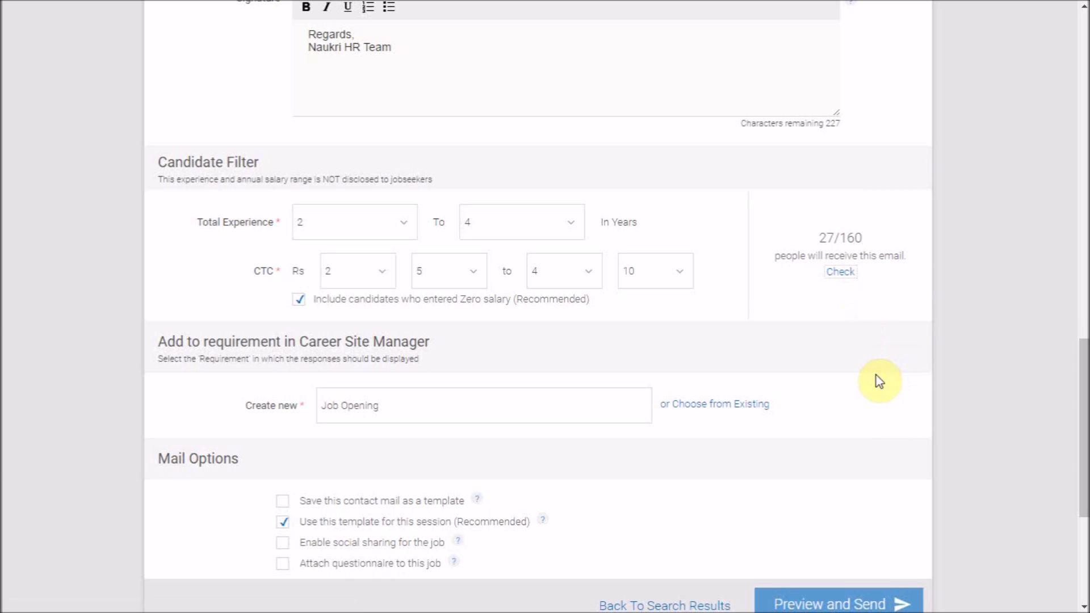
pyautogui.scroll(-2, 877, 376)
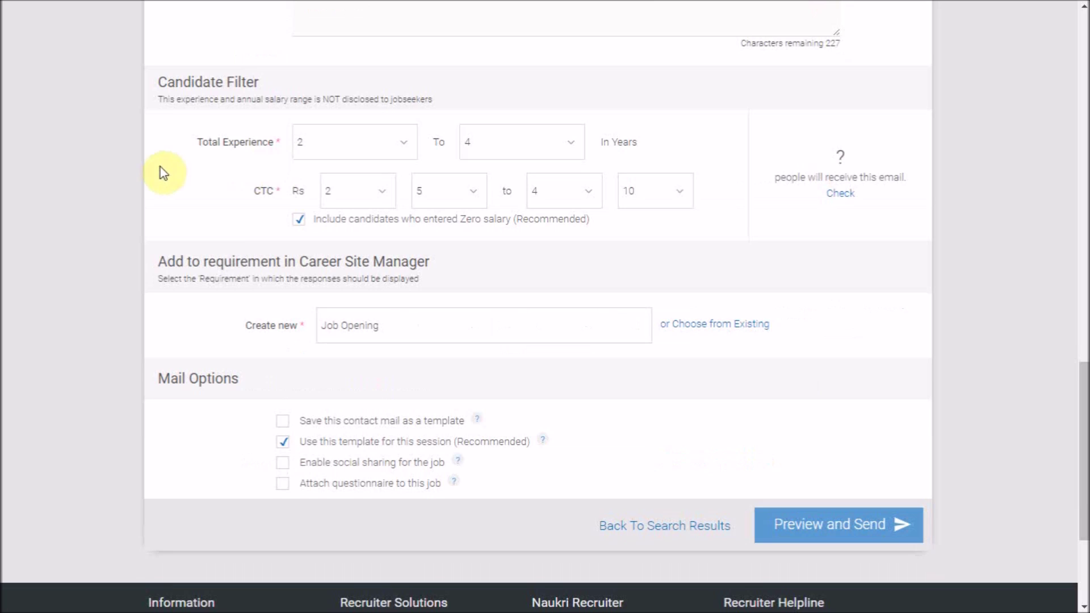
# - Open Preview and Send and scroll through the walk-in Mail Preview
pyautogui.scroll(-4, 151, 195)
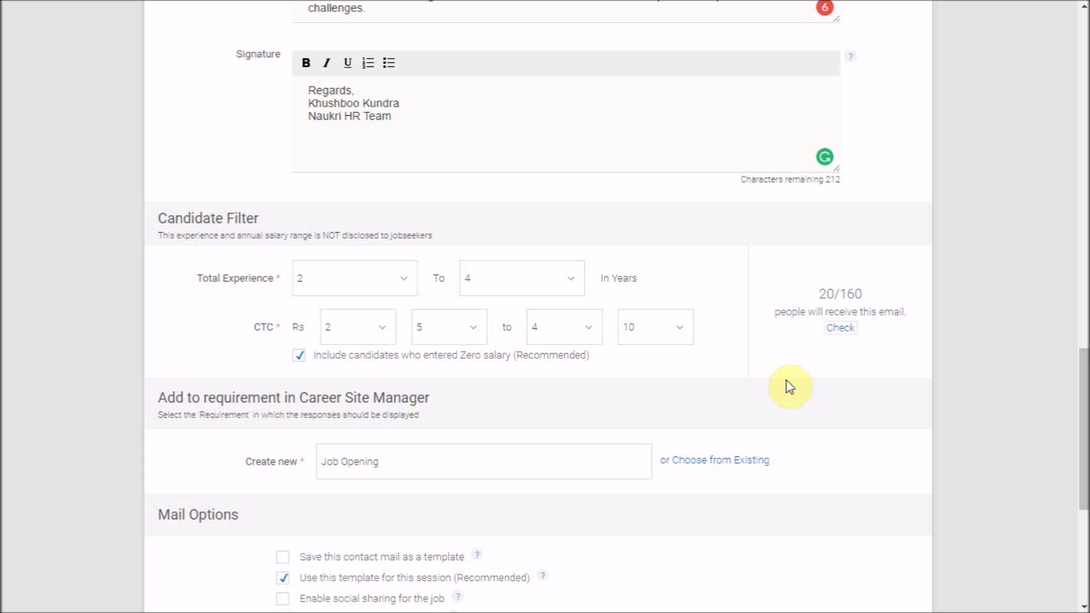
pyautogui.scroll(-5, 787, 381)
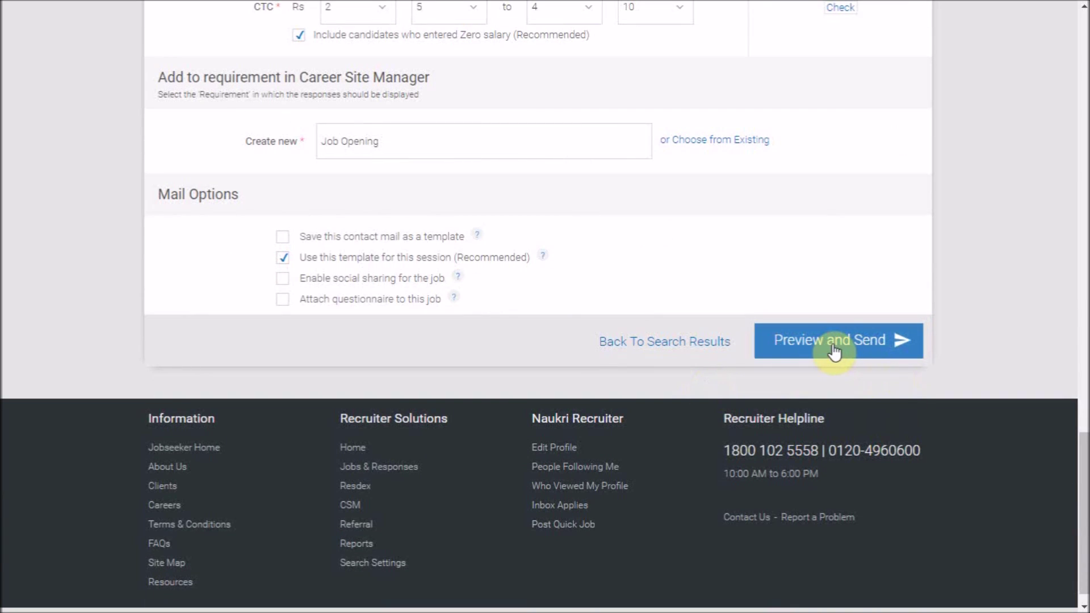
pyautogui.click(834, 351)
pyautogui.scroll(-5, 833, 347)
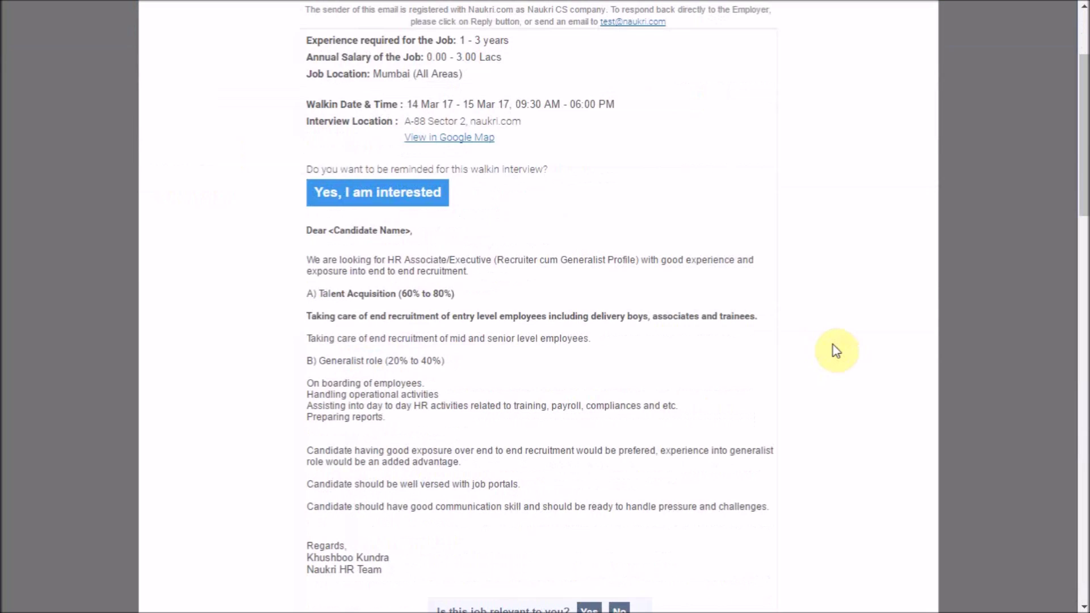
pyautogui.scroll(-5, 835, 349)
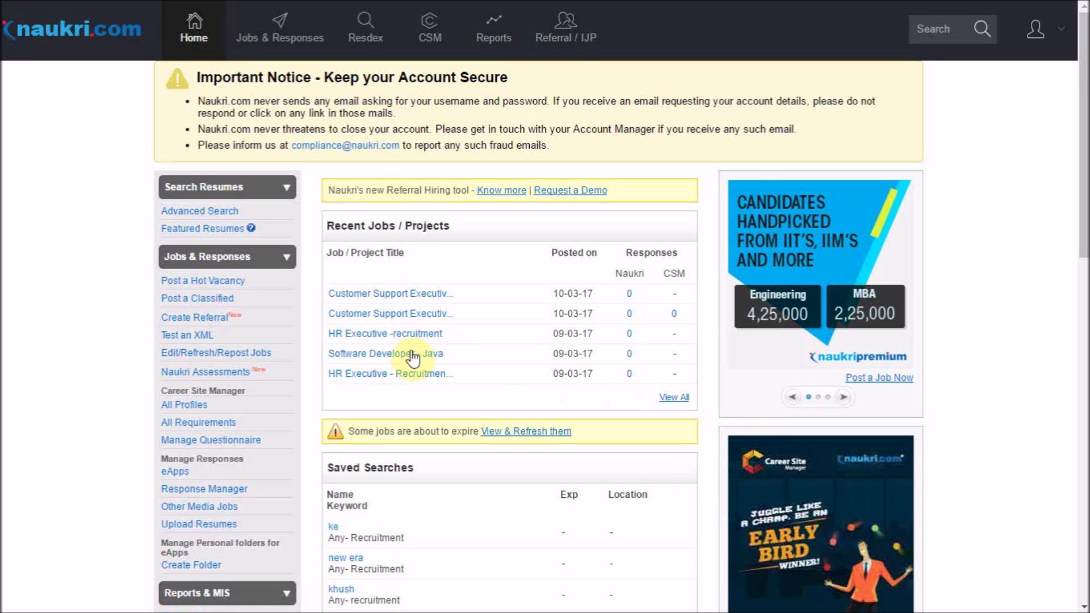
pyautogui.scroll(-5, 145, 355)
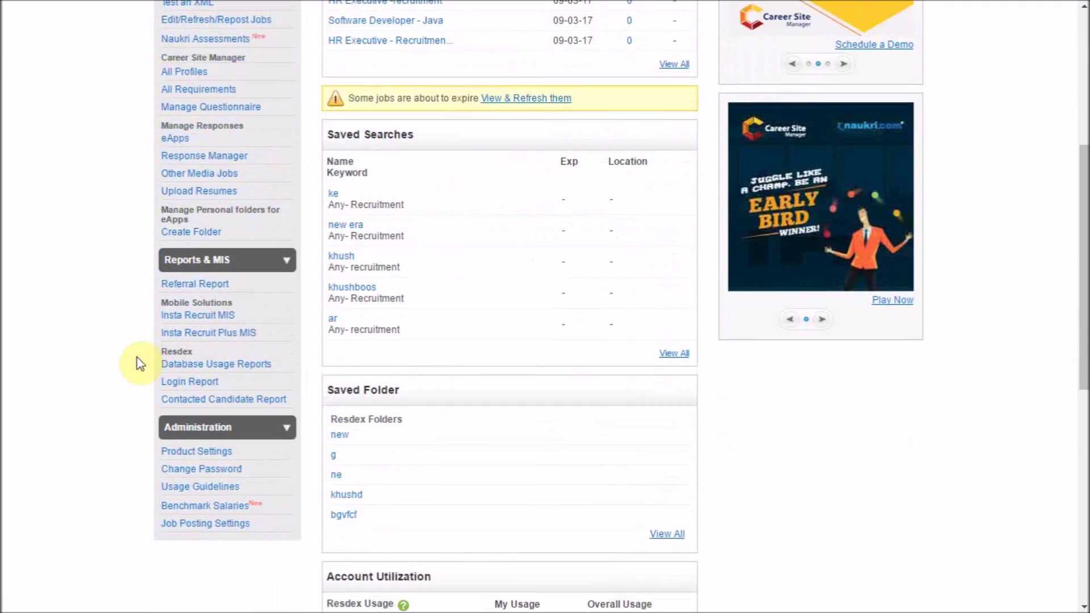
pyautogui.scroll(-7, 139, 363)
pyautogui.moveTo(465, 385); pyautogui.dragTo(341, 369)
pyautogui.click(341, 369)
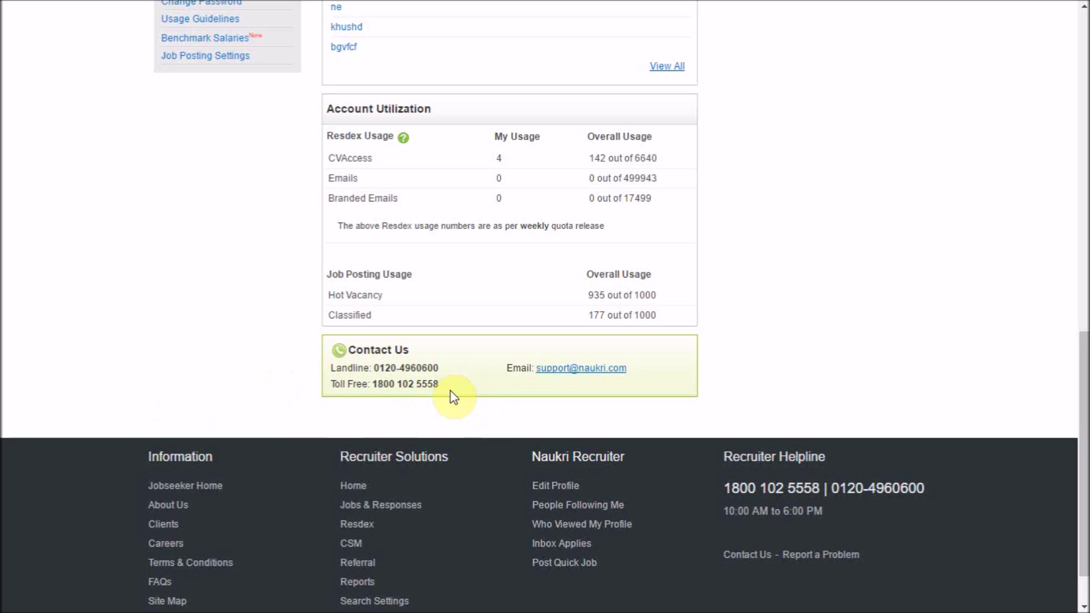